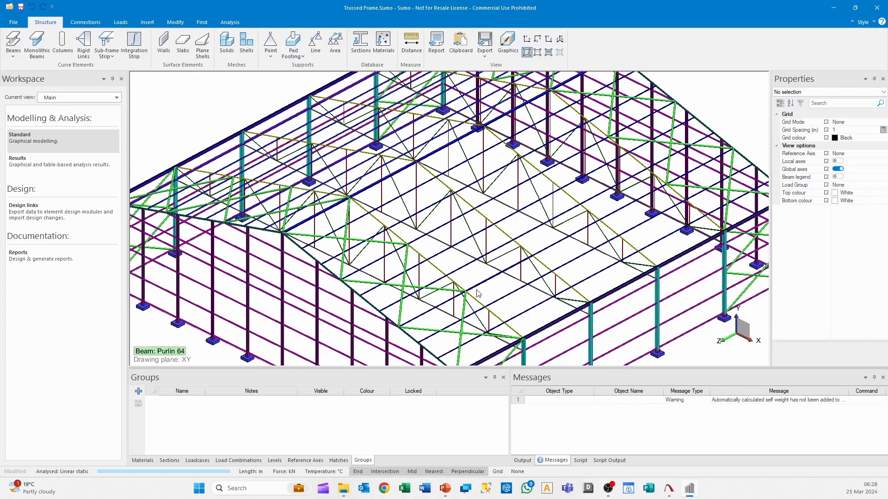
- Create a new group named Purlins
middle_click_drag(480, 290, 474, 194)
scroll(442, 242, "down", 1)
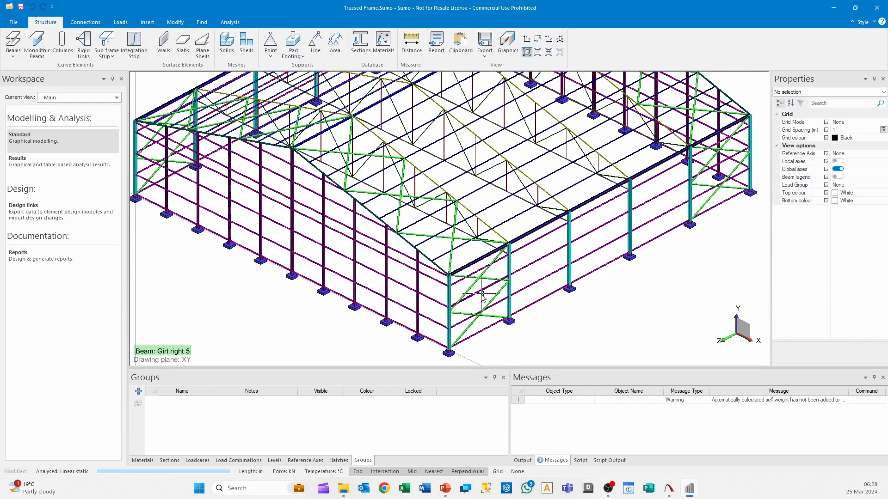
middle_click_drag(436, 335, 434, 336)
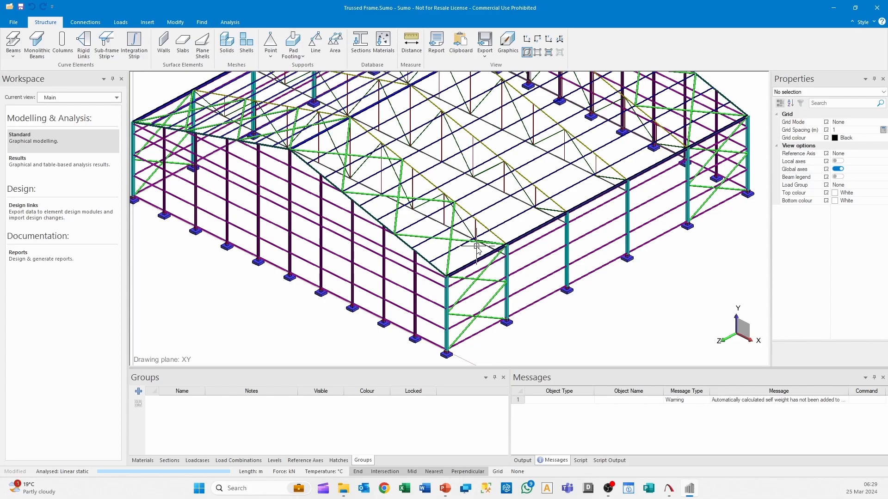
middle_click_drag(473, 246, 458, 291)
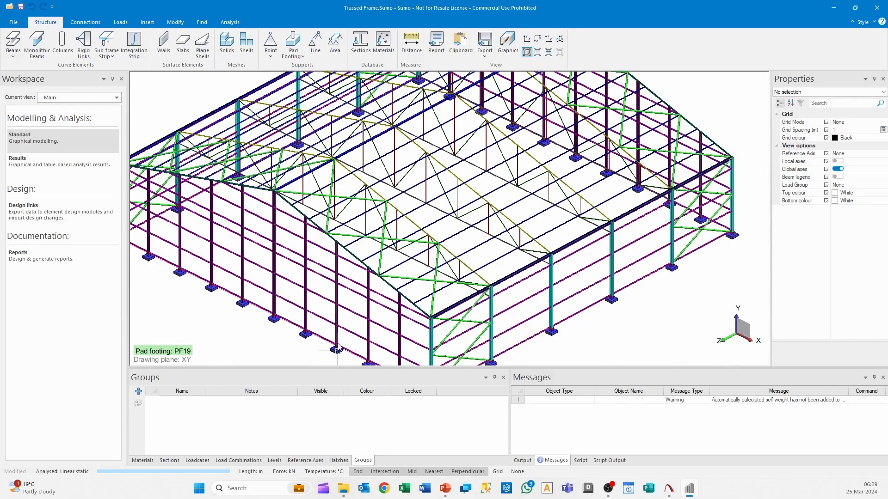
scroll(384, 289, "down", 4)
mouse_move(456, 313)
middle_mouse_down()
mouse_move(460, 293)
mouse_move(440, 259)
mouse_move(426, 259)
mouse_move(370, 342)
middle_mouse_up()
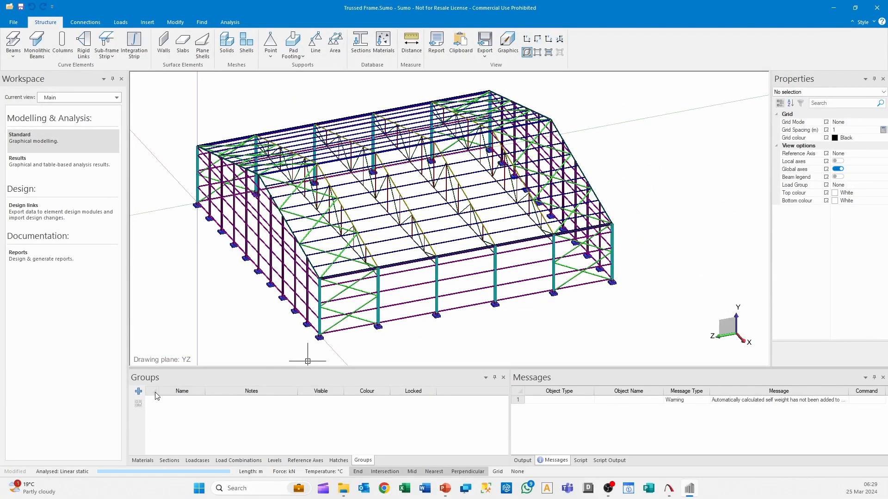
left_click(138, 391)
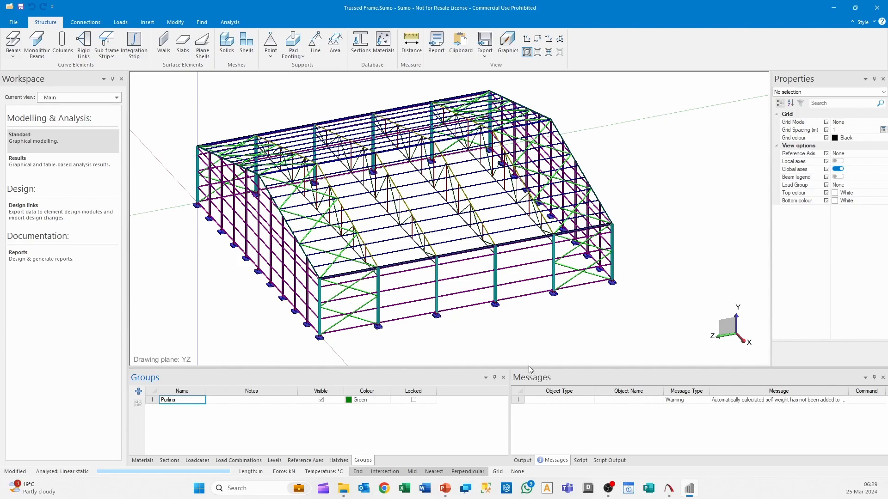
- In the side elevation, select all roof purlins in the three middle bays and show the model in wireframe
left_click(529, 40)
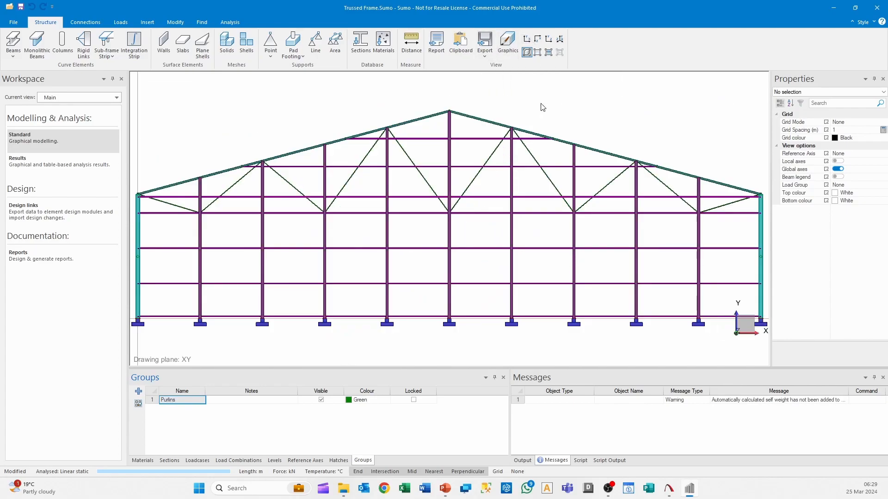
left_click(537, 39)
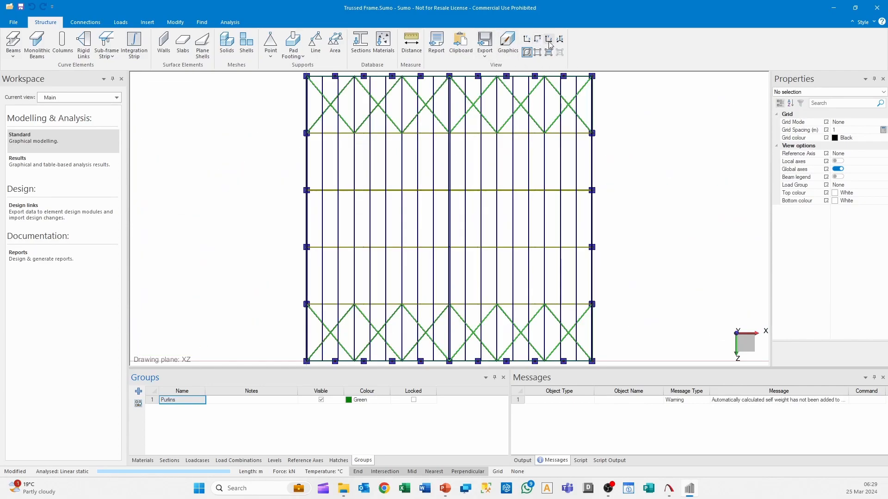
left_click(548, 39)
scroll(375, 134, "up", 2)
left_click_drag(430, 145, 387, 294)
middle_click_drag(466, 263, 312, 227)
left_click_drag(469, 112, 410, 255)
left_click_drag(599, 116, 578, 260)
scroll(578, 260, "up", 2)
middle_click_drag(578, 260, 434, 259)
left_click(395, 51)
scroll(460, 145, "up", 3)
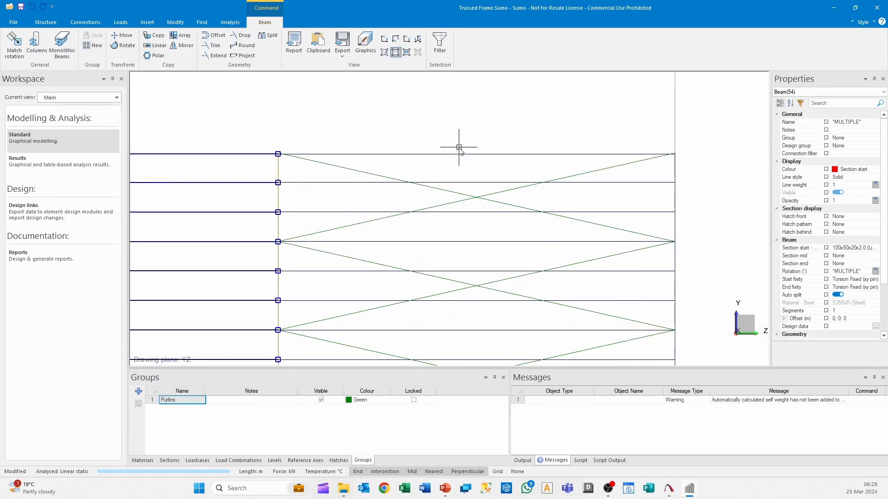
- Add the roof purlins in the braced end bay at the positive Z side to the selection
left_click_drag(487, 124, 477, 270)
middle_click_drag(489, 311, 459, 211)
left_click_drag(443, 180, 442, 200)
left_click_drag(453, 234, 453, 311)
middle_click_drag(453, 225, 451, 235)
left_click_drag(449, 233, 448, 248)
scroll(382, 271, "down", 3)
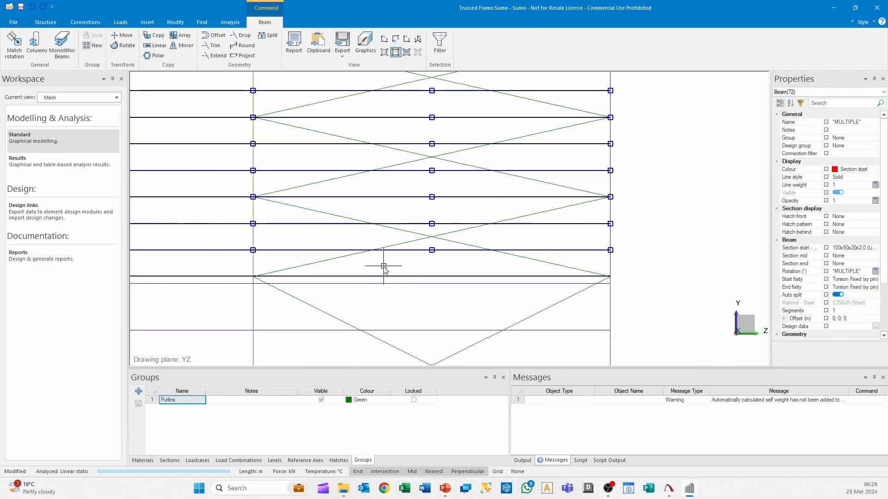
- Add the roof purlins in the braced bay at the opposite end of the building to the selection
scroll(403, 260, "up", 2)
scroll(301, 137, "up", 2)
left_click_drag(324, 116, 323, 165)
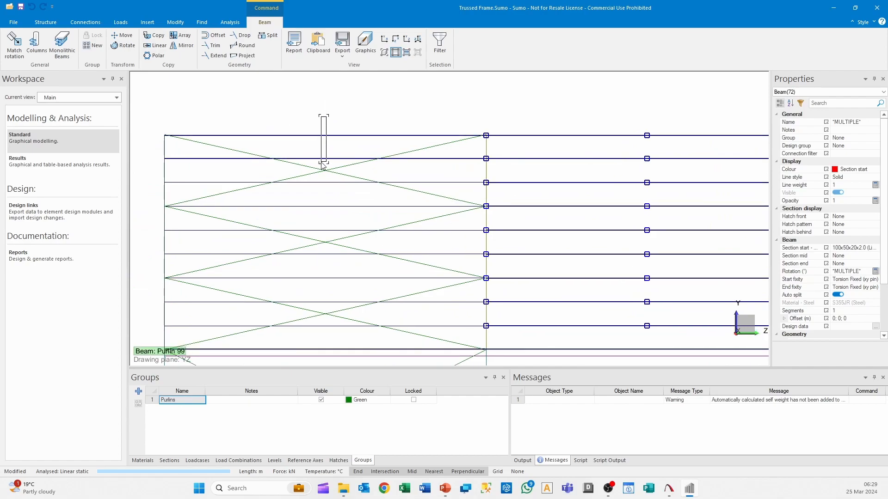
left_click_drag(325, 197, 340, 289)
scroll(362, 204, "up", 2)
scroll(373, 222, "down", 3)
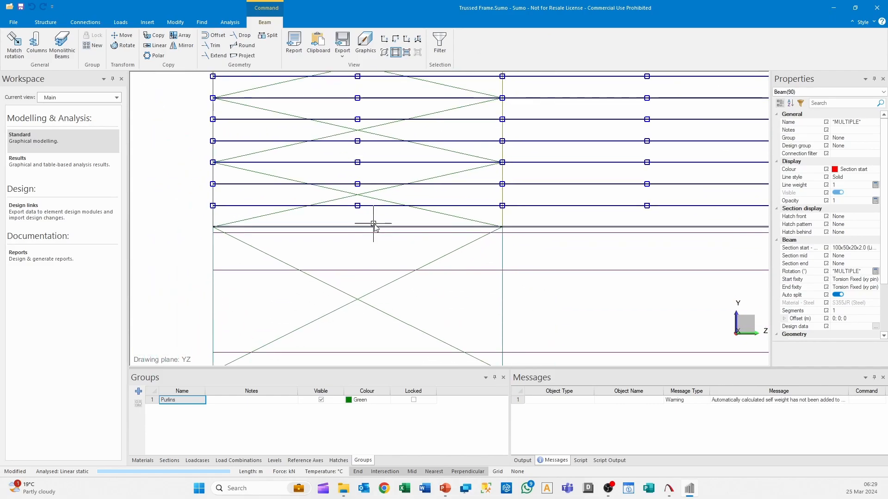
- Return to the rendered view, assign the selected roof purlins to the Purlins group and clear the selection
left_click(383, 52)
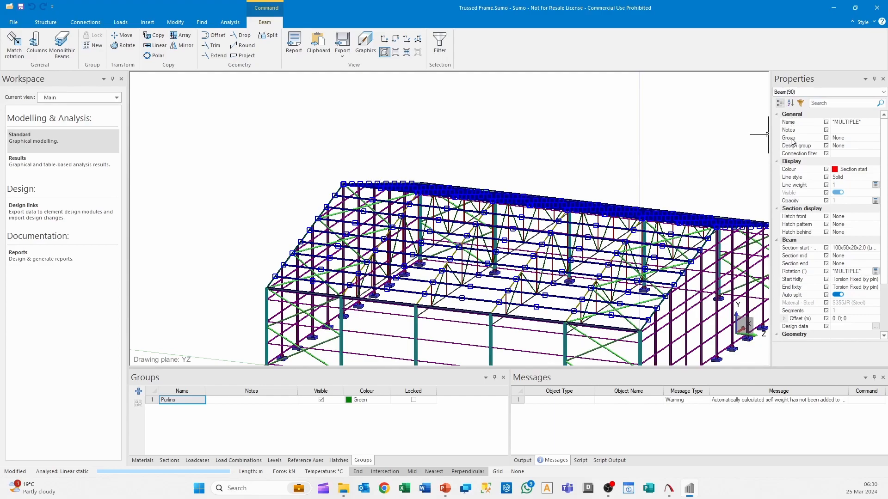
left_click(863, 139)
left_click(876, 138)
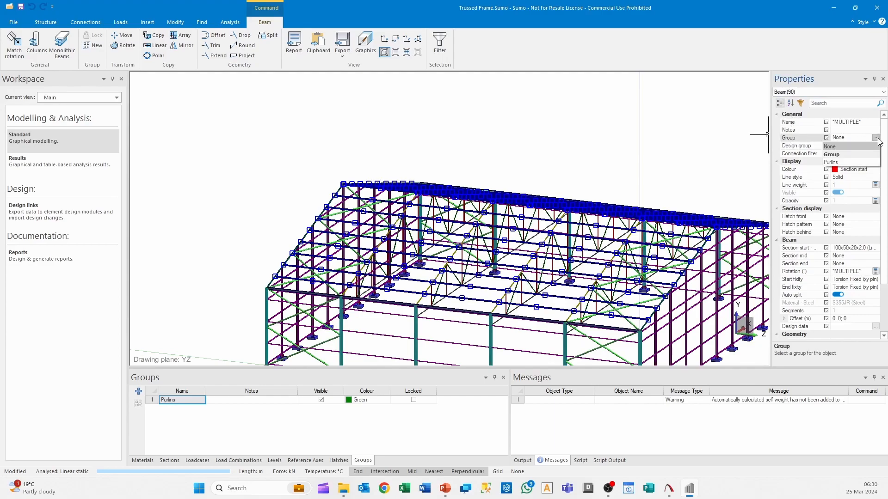
left_click(846, 162)
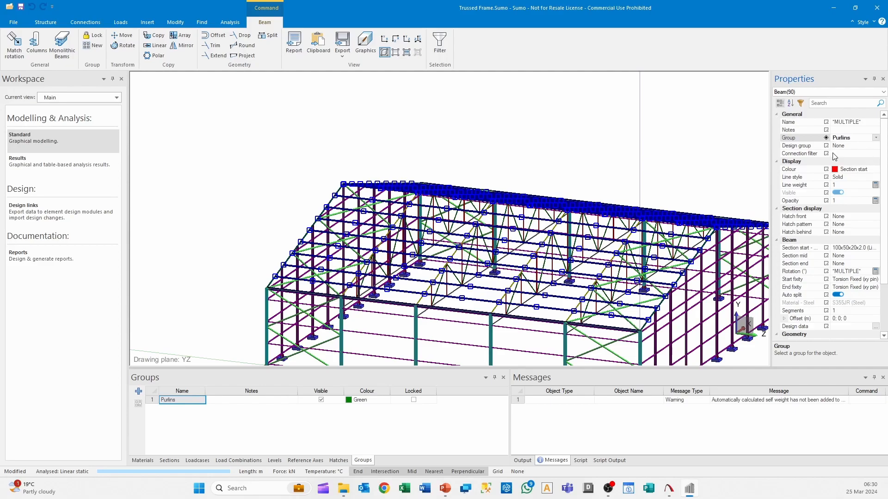
left_click(605, 156)
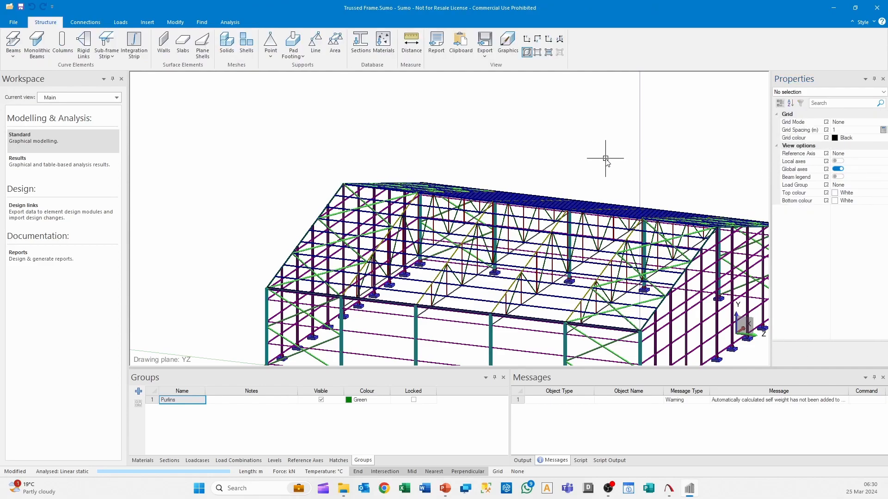
- Hide the Purlins group and show the model in wireframe close to the eave
left_click(321, 400)
middle_click_drag(453, 272, 519, 317)
scroll(279, 224, "up", 3)
scroll(189, 195, "up", 4)
middle_click_drag(189, 199, 519, 238)
left_click(519, 237)
left_click(585, 245)
left_click(538, 52)
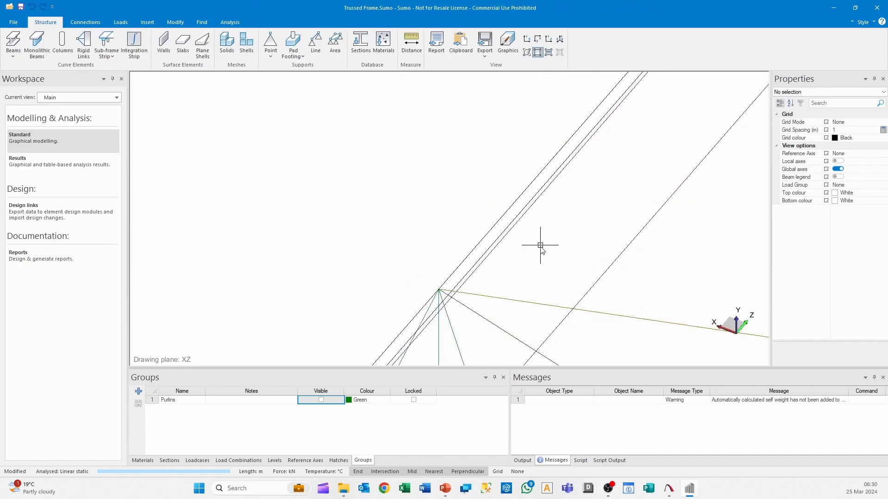
- Select the remaining purlins, one per bay, along the first eave
left_click(463, 281)
left_click(506, 281)
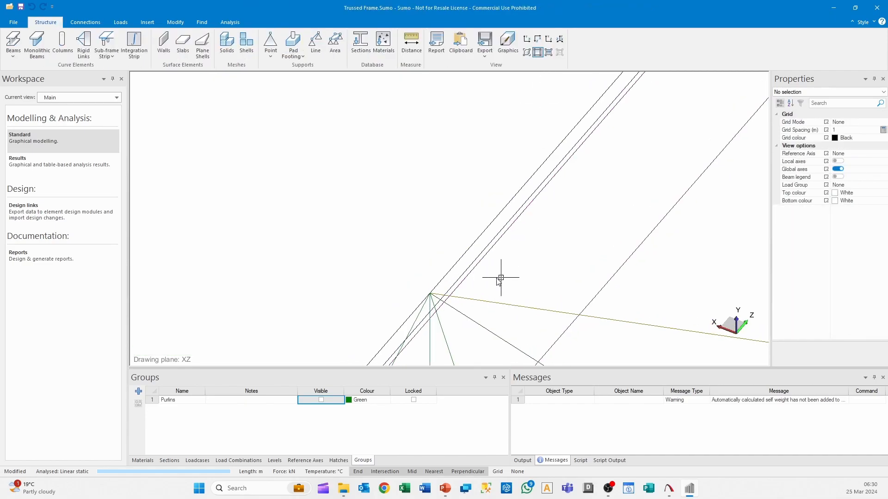
left_click(468, 270)
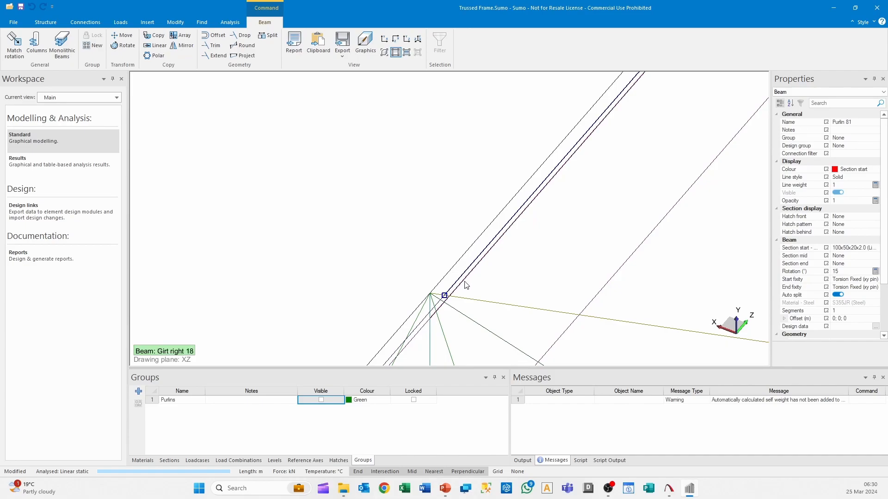
scroll(444, 293, "up", 1)
middle_click_drag(424, 319, 511, 354)
middle_click_drag(385, 214, 456, 340)
scroll(394, 226, "up", 2)
left_click(389, 230)
scroll(386, 221, "down", 5)
scroll(386, 219, "up", 2)
scroll(406, 298, "down", 2)
scroll(373, 186, "up", 2)
left_click(381, 244)
scroll(387, 229, "down", 1)
scroll(387, 227, "down", 3)
scroll(432, 318, "up", 3)
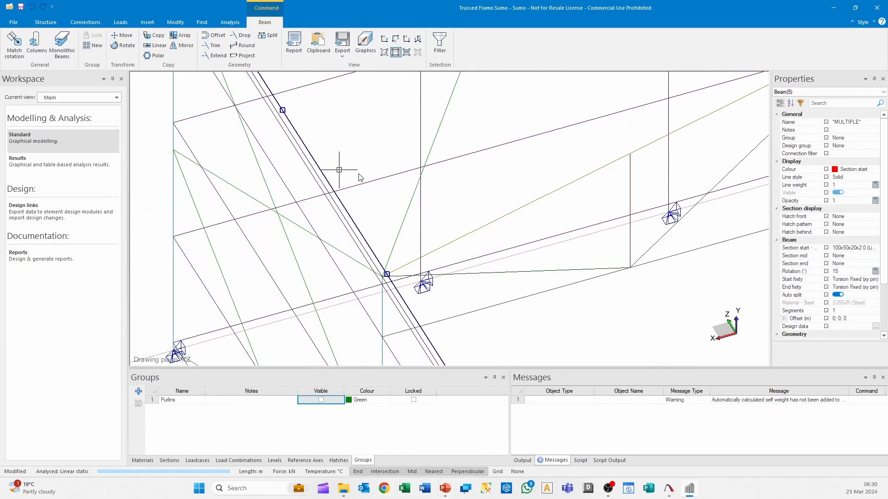
- Assign the selected eave purlins to the Purlins group and clear the selection
left_click(875, 139)
left_click(876, 138)
left_click(861, 162)
key("Escape")
- Select the remaining purlins bay by bay along the opposite eave
scroll(583, 327, "down", 4)
middle_click_drag(541, 303, 547, 286, "shift")
middle_click_drag(547, 285, 263, 178)
middle_click_drag(393, 173, 406, 183, "shift")
middle_click_drag(515, 191, 497, 194, "shift")
scroll(549, 158, "up", 5)
left_click(554, 160)
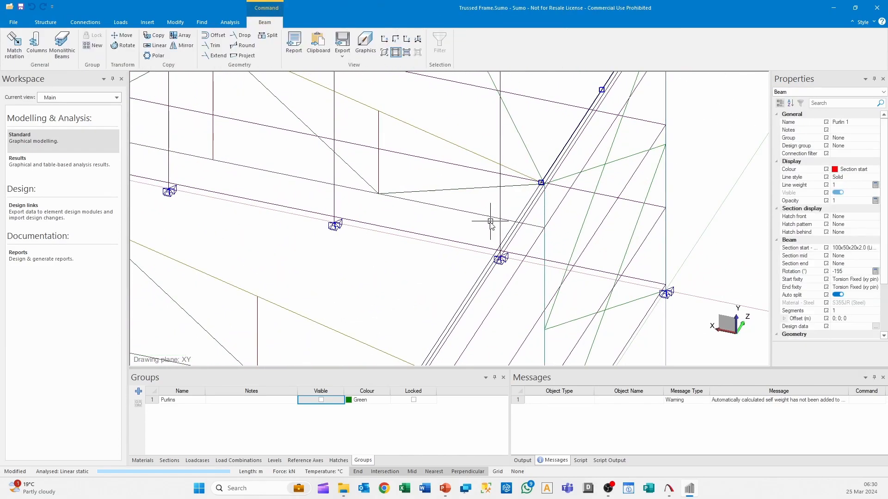
left_click(464, 297)
middle_click_drag(446, 326, 497, 121)
scroll(444, 179, "up", 1)
left_click(460, 187)
scroll(419, 250, "down", 1)
middle_click_drag(395, 262, 495, 111)
scroll(417, 226, "up", 1)
left_click(441, 224)
scroll(442, 226, "down", 3)
middle_click_drag(445, 236, 524, 134)
scroll(408, 274, "up", 2)
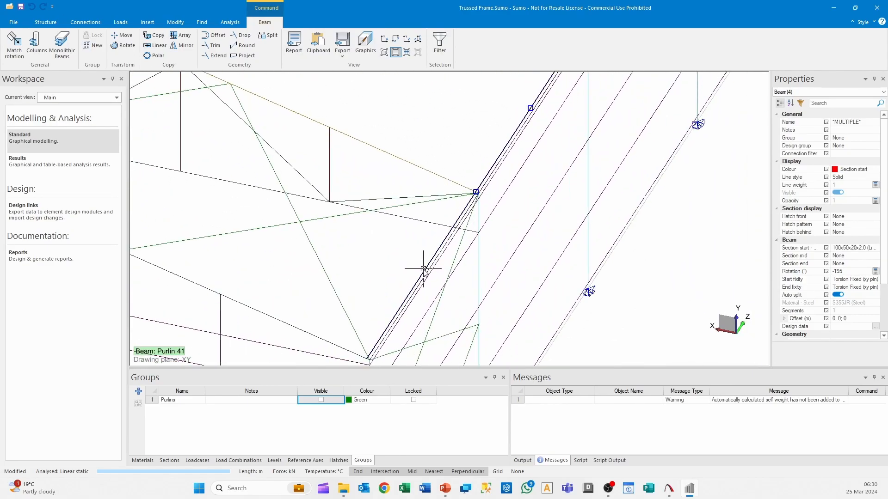
- Assign the opposite eave's selected purlins to the Purlins group and return the model to the rendered view
left_click(875, 138)
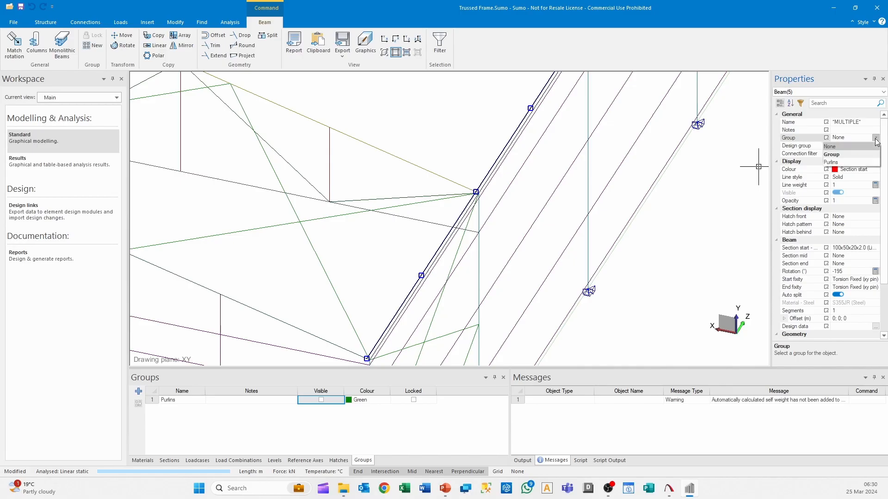
left_click(862, 163)
left_click(445, 136)
left_click(537, 53)
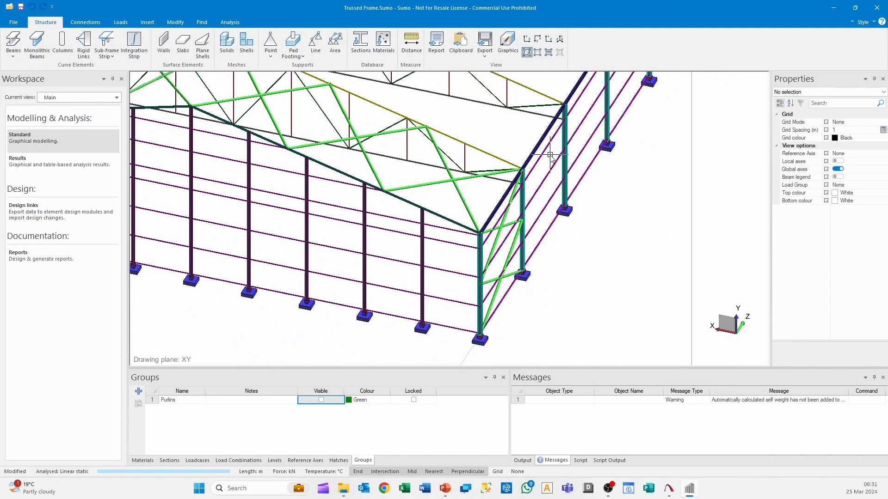
- Examine the roof braces, trusses and wall framing from several sides with the purlins hidden
mouse_move(499, 254)
middle_mouse_down()
mouse_move(551, 257)
mouse_move(461, 275)
mouse_move(399, 271)
mouse_move(445, 231)
mouse_move(410, 222)
mouse_move(450, 239)
mouse_move(506, 231)
mouse_move(505, 239)
mouse_move(422, 271)
mouse_move(367, 268)
mouse_move(333, 253)
mouse_move(366, 214)
mouse_move(367, 191)
middle_mouse_up()
scroll(405, 215, "up", 5)
scroll(404, 216, "down", 5)
middle_click_drag(404, 215, 440, 165)
scroll(440, 165, "up", 3)
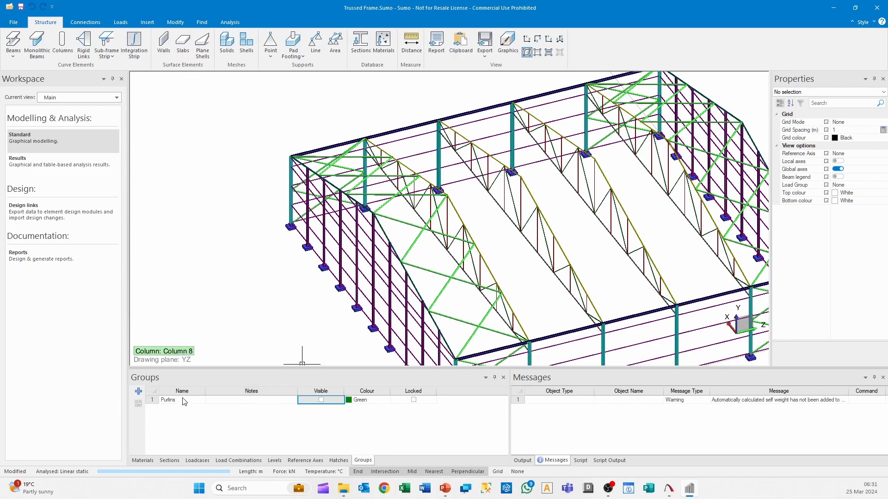
scroll(427, 227, "up", 4)
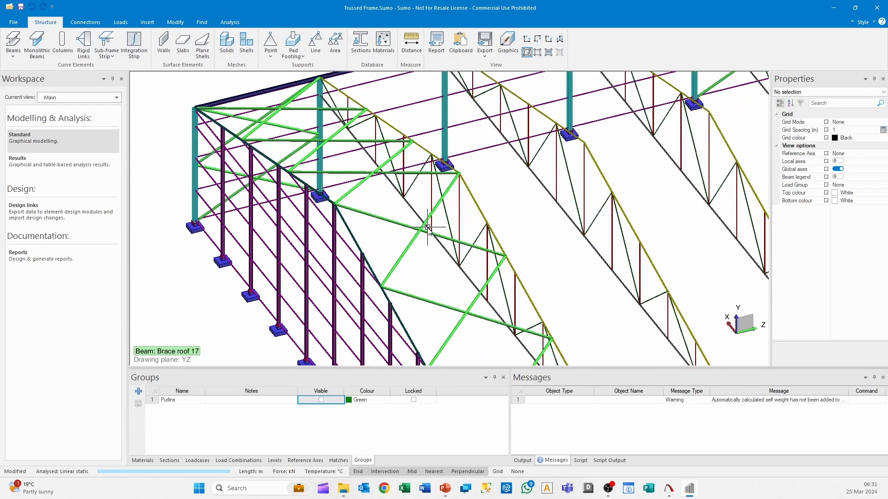
scroll(427, 227, "down", 2)
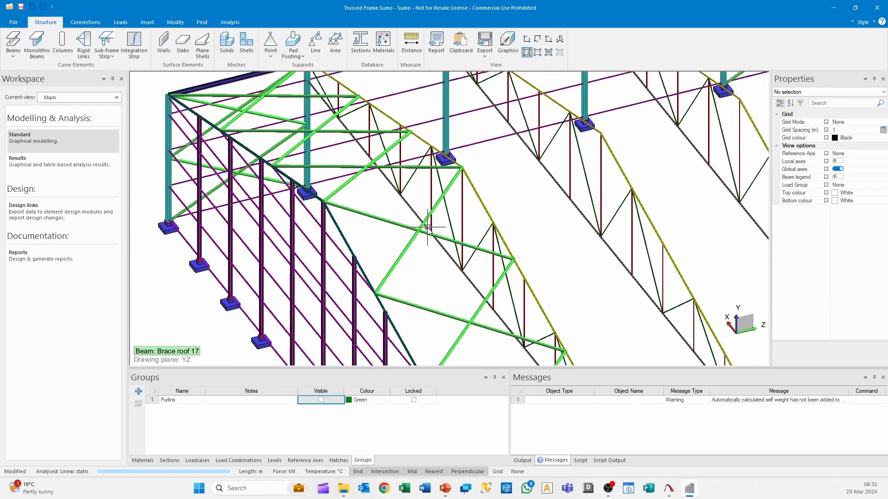
mouse_move(508, 282)
middle_mouse_down()
mouse_move(506, 266)
mouse_move(467, 277)
mouse_move(536, 288)
mouse_move(513, 273)
middle_mouse_up()
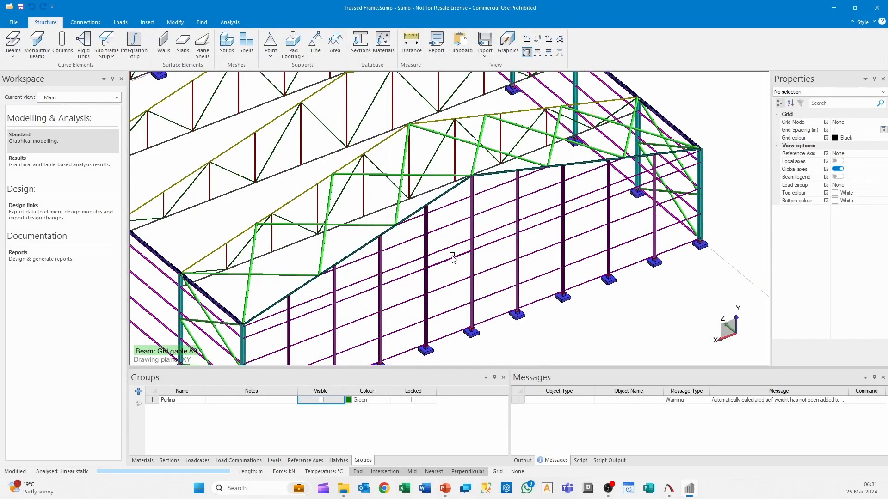
middle_click_drag(452, 255, 561, 311)
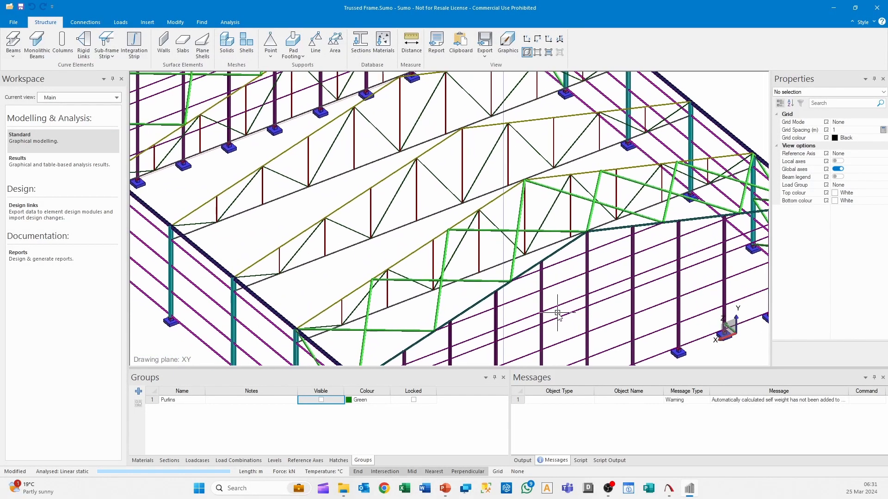
scroll(387, 204, "down", 6)
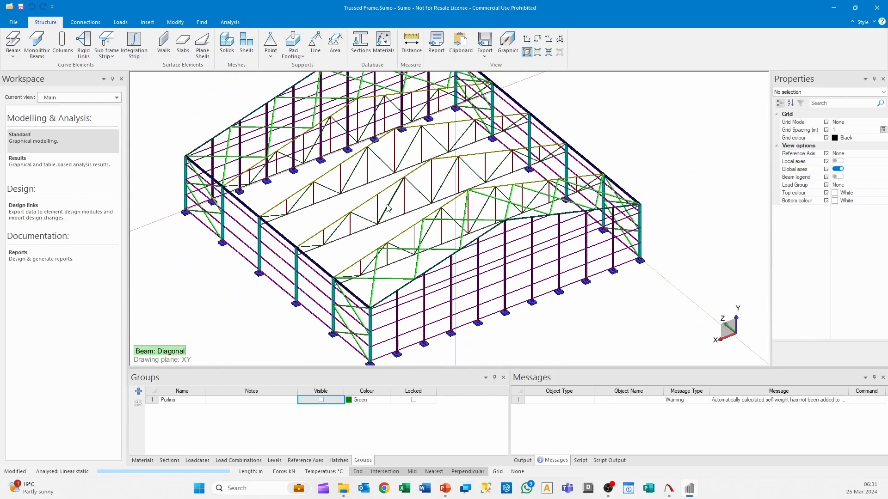
middle_click_drag(387, 204, 414, 236)
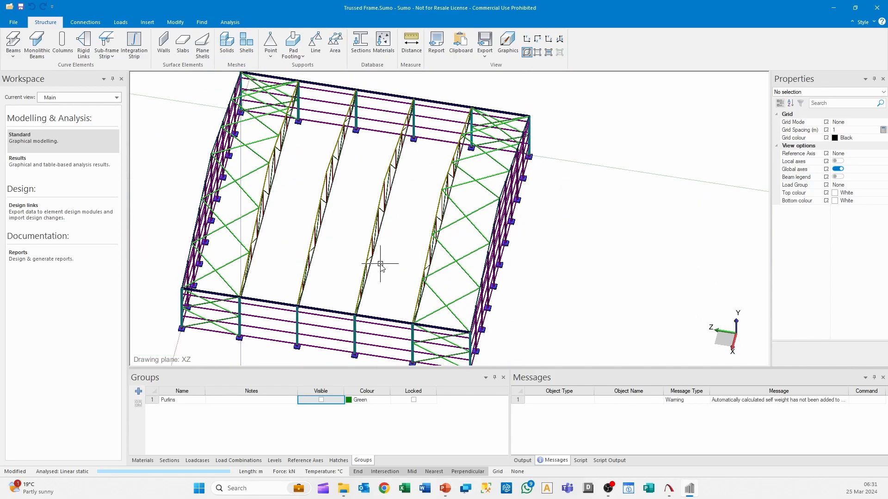
middle_click_drag(379, 264, 276, 238)
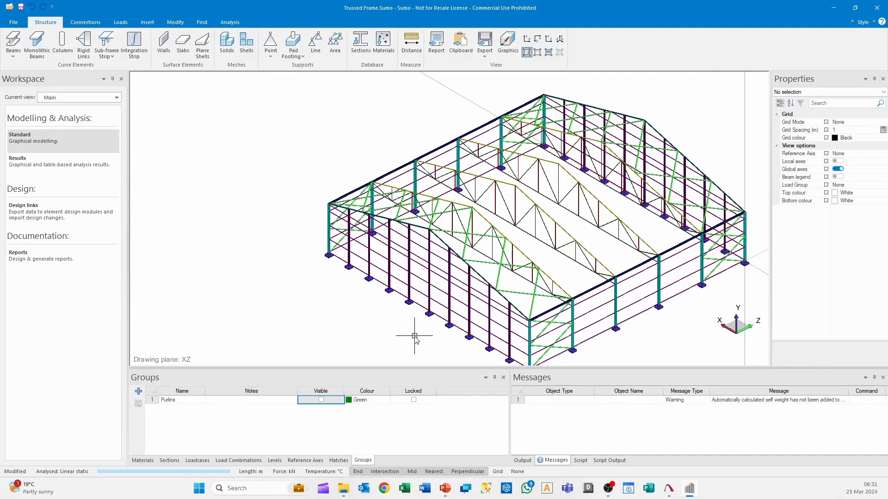
- Create a second group named Braces
left_click(138, 392)
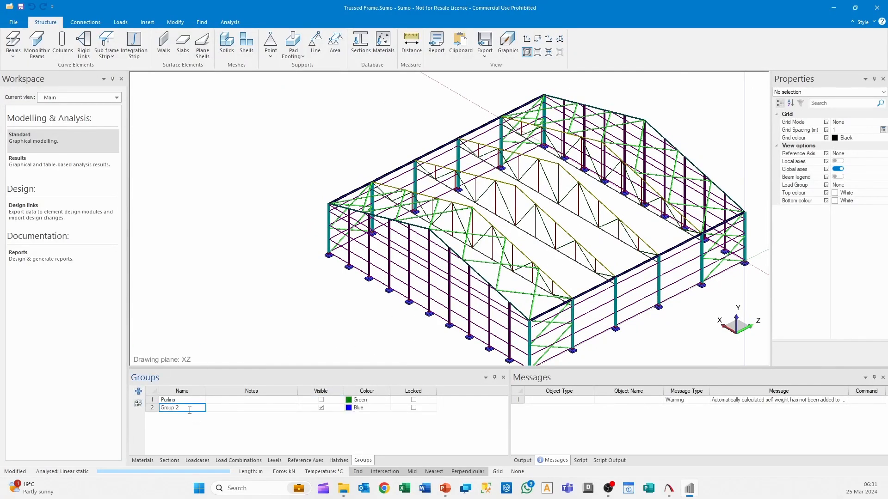
type("Braces")
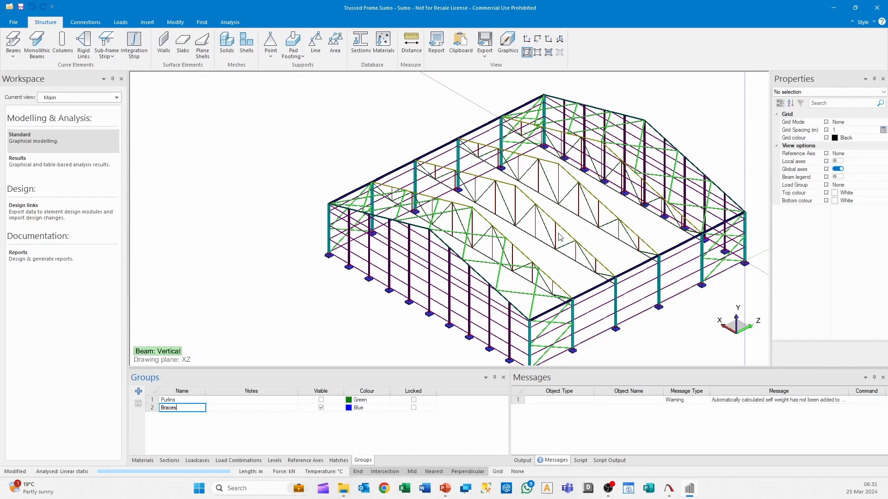
- Select the crossing wall braces in the near corner bay of the side wall
scroll(565, 271, "up", 5)
scroll(343, 179, "up", 5)
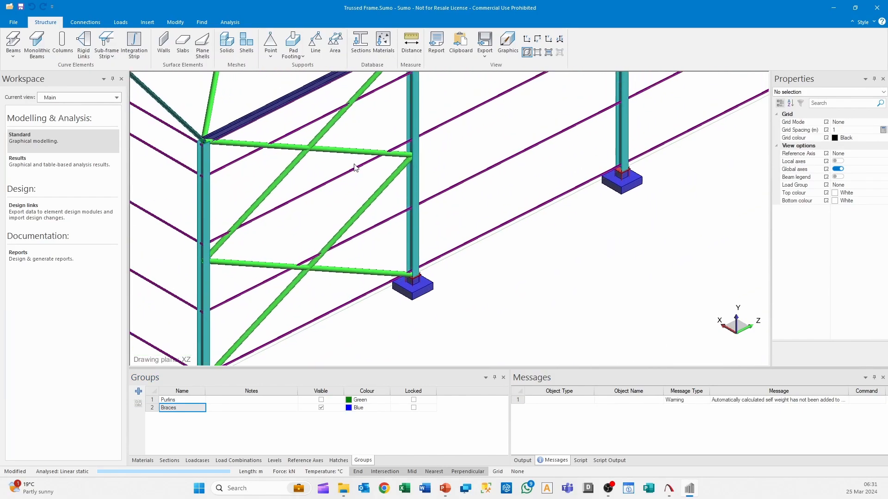
left_click_drag(331, 151, 296, 174)
left_click(311, 290)
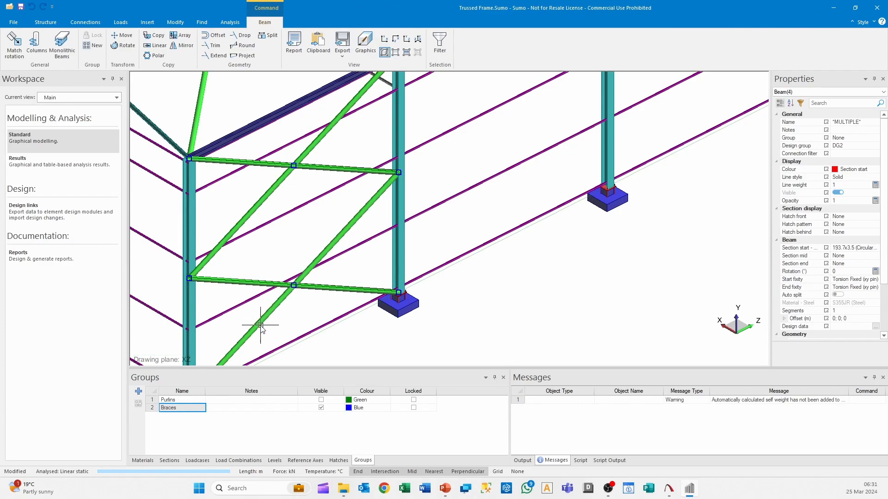
middle_click_drag(274, 329, 393, 351)
left_click(371, 222)
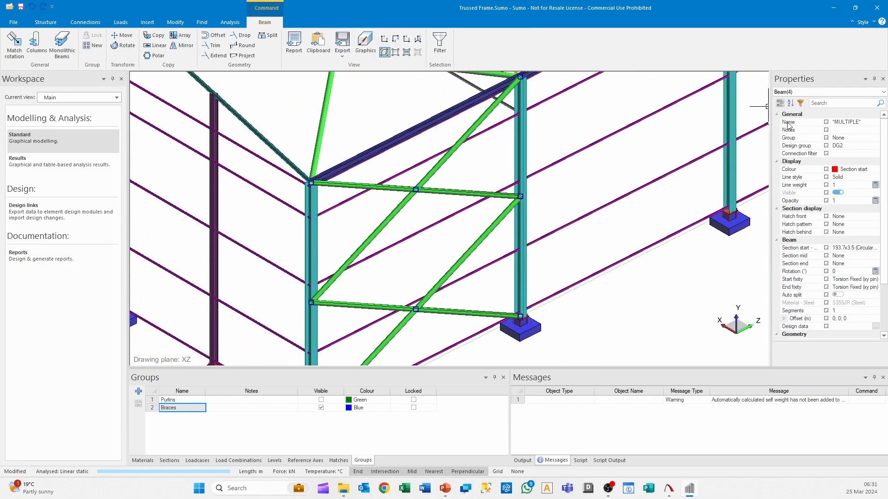
- Assign the selected corner-bay wall braces to the Braces group and hide that group
left_click(874, 138)
left_click(875, 139)
left_click(857, 168)
key("Escape")
left_click(322, 408)
- Select all the crossing roof braces along the end bay between the gable and the first truss
mouse_move(453, 222)
middle_mouse_down()
mouse_move(476, 188)
mouse_move(460, 291)
mouse_move(356, 263)
mouse_move(346, 129)
middle_mouse_up()
left_click_drag(347, 129, 290, 277)
middle_click_drag(289, 277, 337, 242)
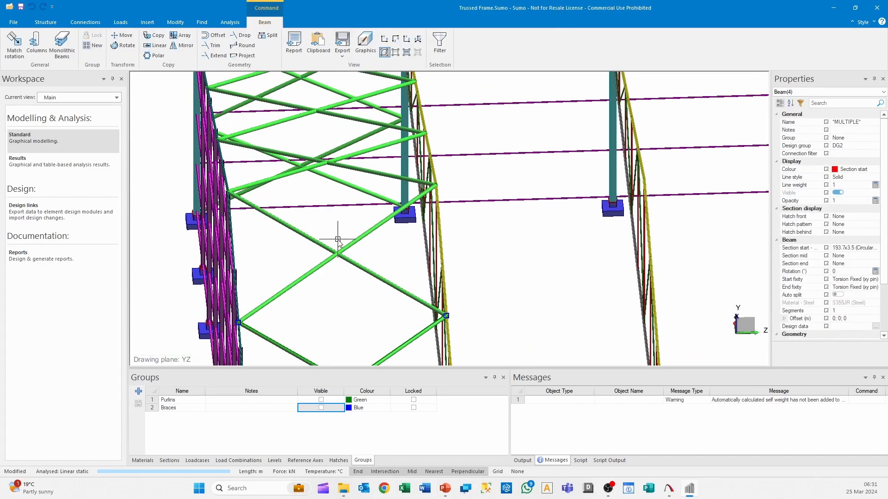
left_click_drag(356, 234, 317, 284)
scroll(343, 253, "down", 5)
middle_click_drag(335, 235, 340, 206)
left_click_drag(331, 242, 331, 245)
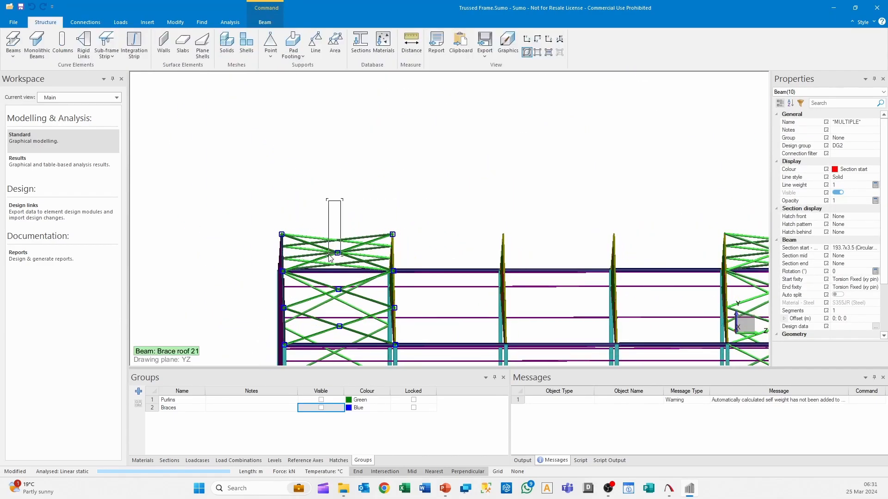
- Assign the selected end-bay roof braces to the Braces group and clear the selection
left_click(870, 138)
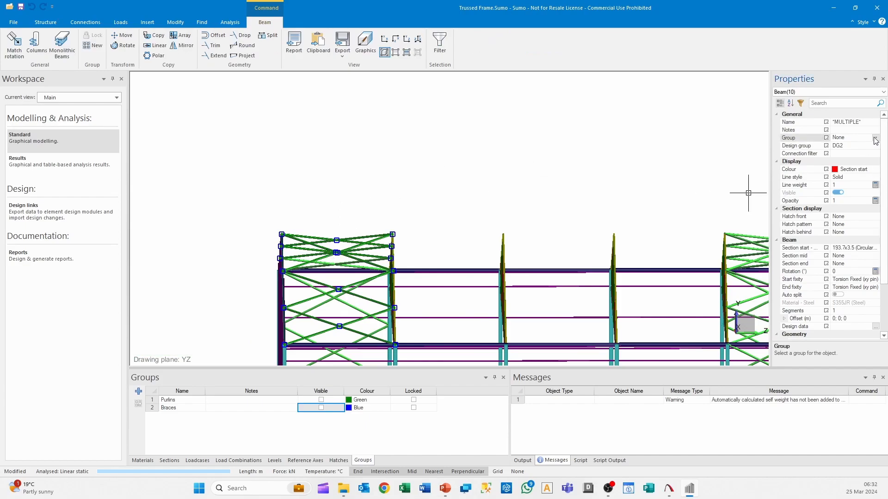
left_click(876, 138)
left_click(839, 169)
middle_click_drag(422, 240, 294, 215)
key("Escape")
- Select the crossing wall braces in the same end bay on the opposite side wall
left_click(314, 189)
middle_click_drag(313, 190, 434, 183)
left_click(389, 242, "ctrl")
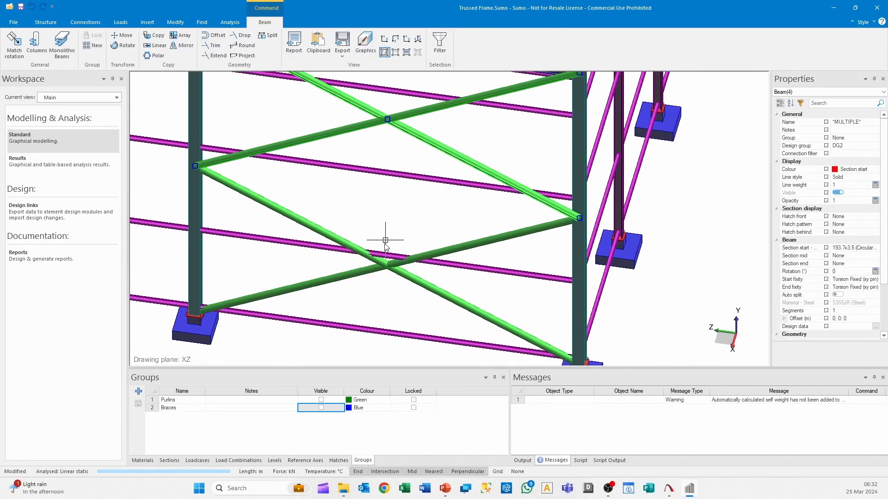
scroll(388, 277, "up", 3)
left_click(451, 281, "ctrl")
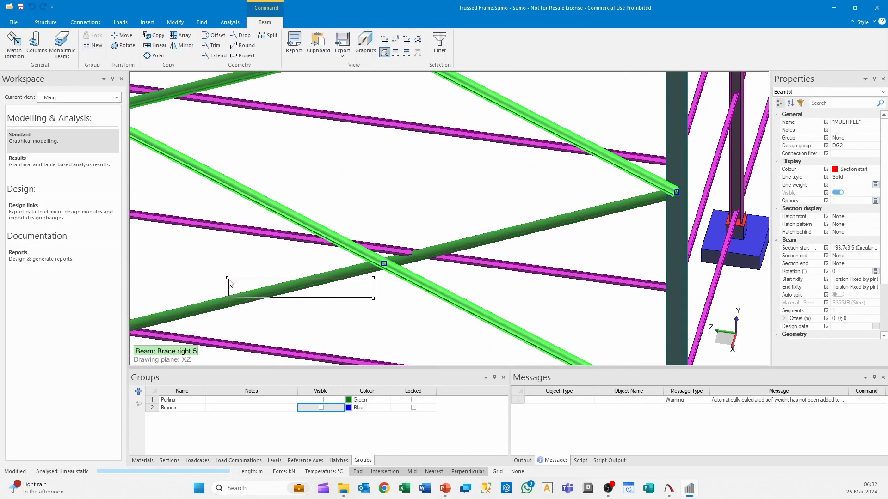
- Assign the opposite side wall's selected braces to the Braces group and view the whole frame without them
left_click(865, 138)
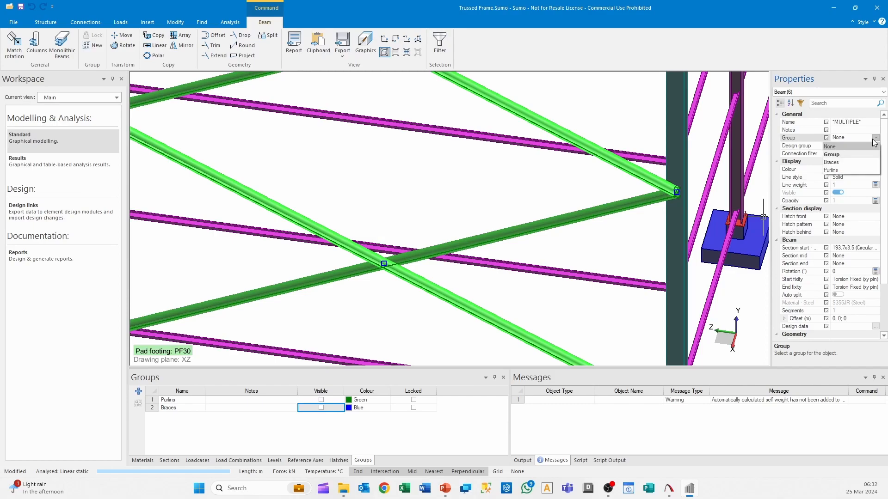
left_click(852, 172)
scroll(465, 291, "down", 10)
left_click(553, 288)
mouse_move(552, 288)
middle_mouse_down()
mouse_move(441, 285)
mouse_move(461, 275)
mouse_move(343, 251)
middle_mouse_up()
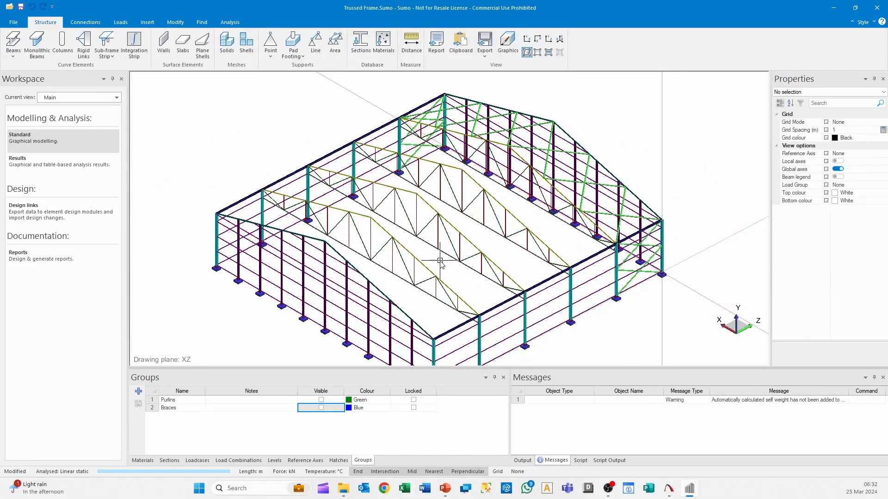
scroll(440, 261, "up", 1)
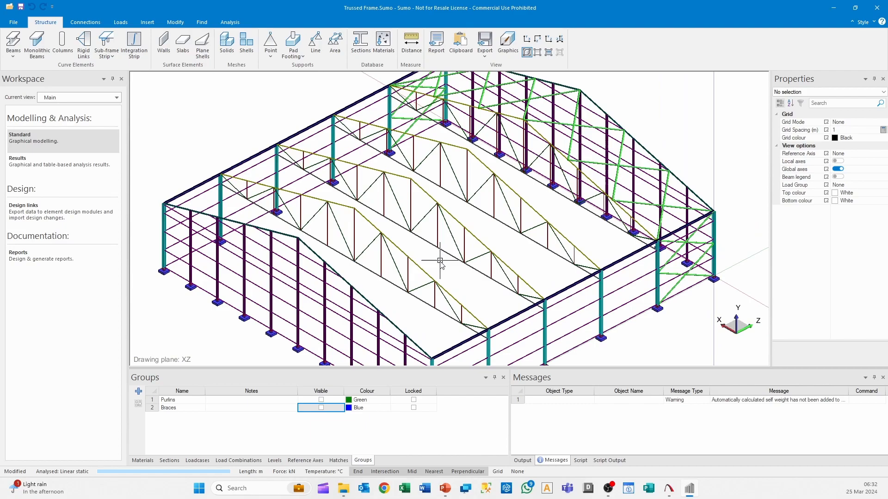
- Make both the Purlins and Braces groups visible again and view the complete frame
left_click(321, 400)
left_click(321, 407)
middle_click_drag(351, 323, 392, 269)
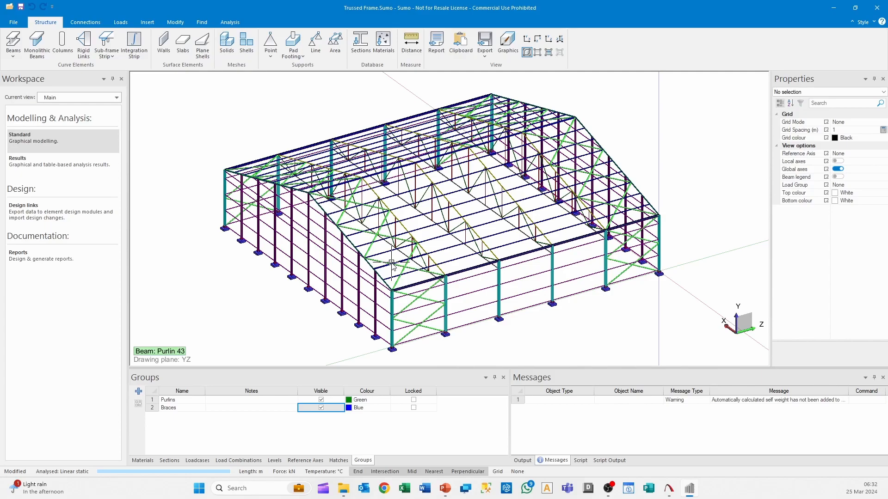